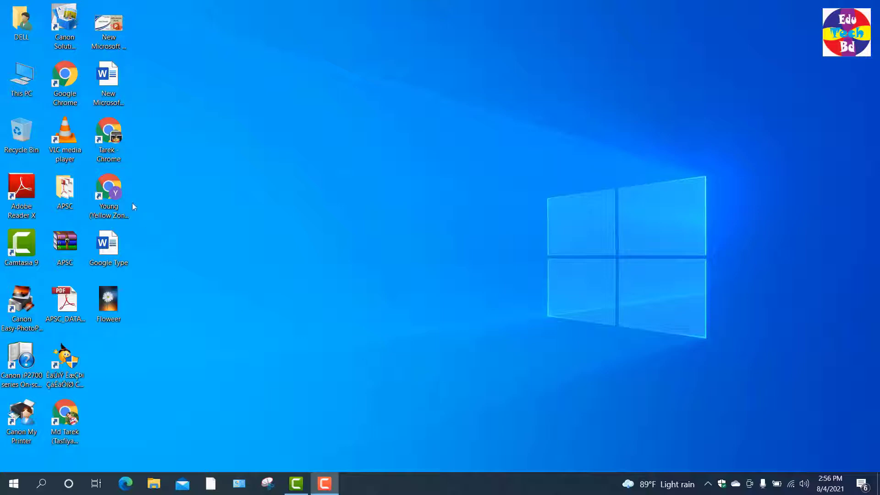
# Step: Launch Chrome from the profile shortcut and go to teams.live.com
pyautogui.click(110, 192)
pyautogui.rightClick(109, 192)
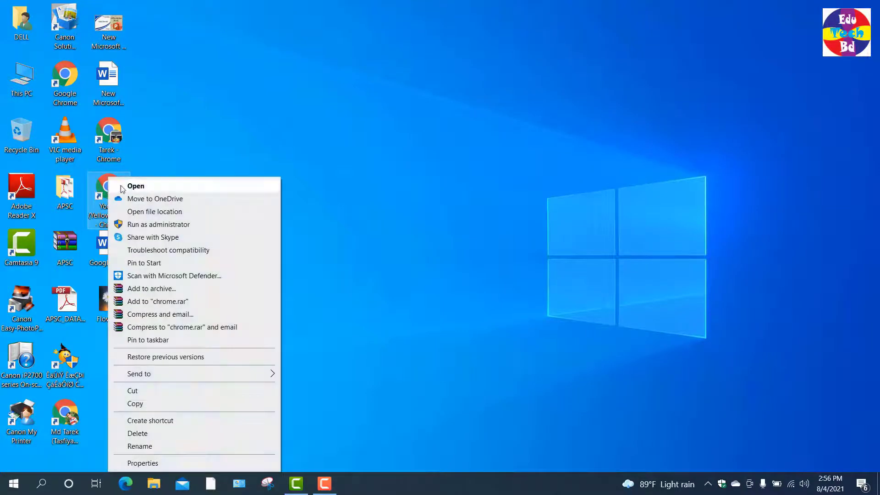
pyautogui.click(123, 186)
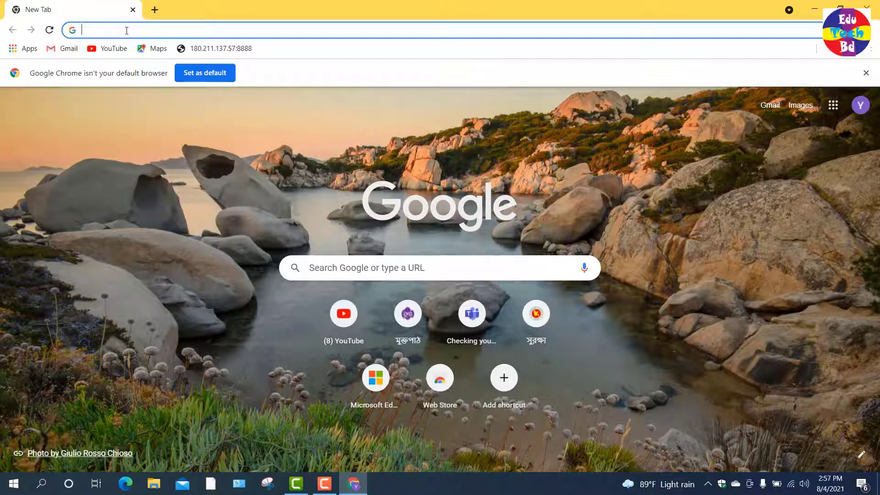
pyautogui.write('team')
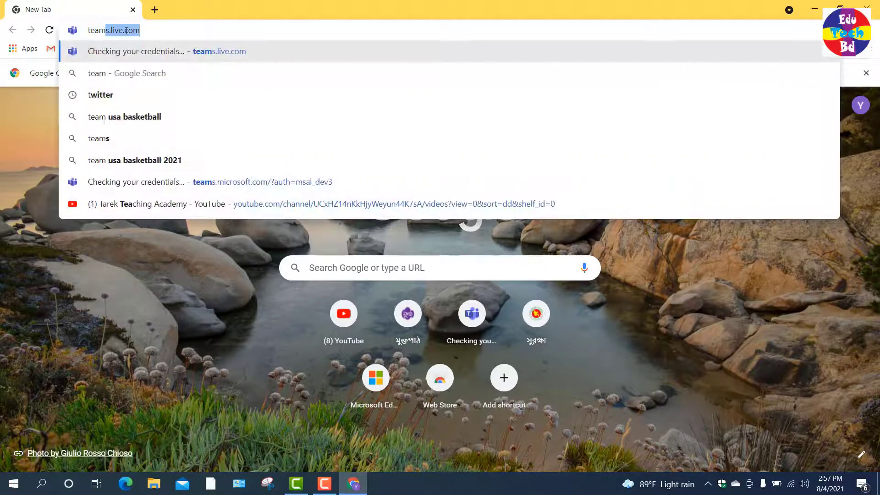
pyautogui.write('s.live')
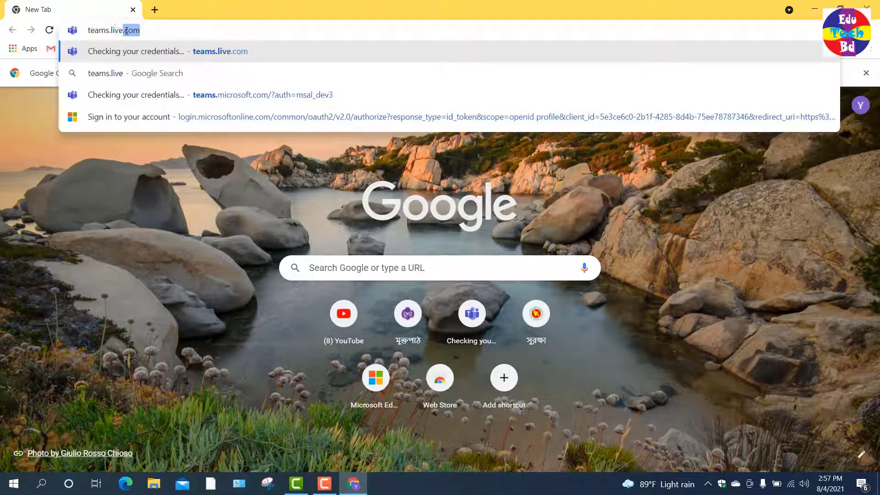
pyautogui.write('.com')
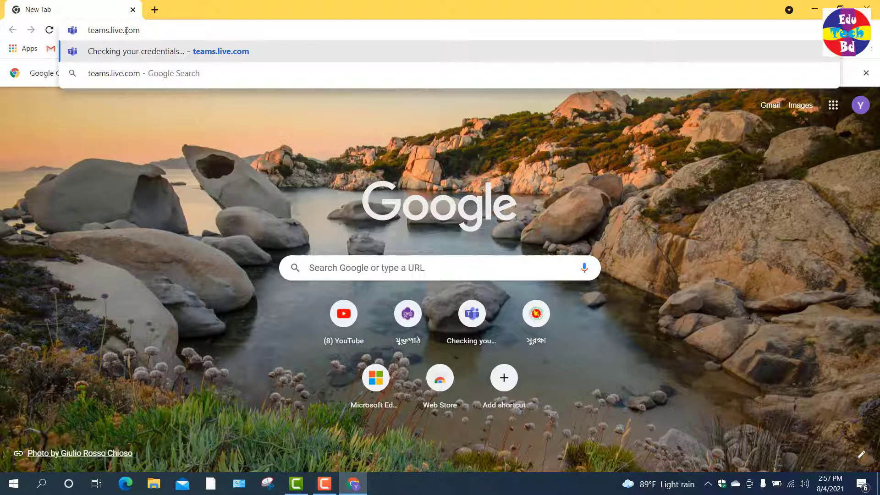
pyautogui.press('Return')
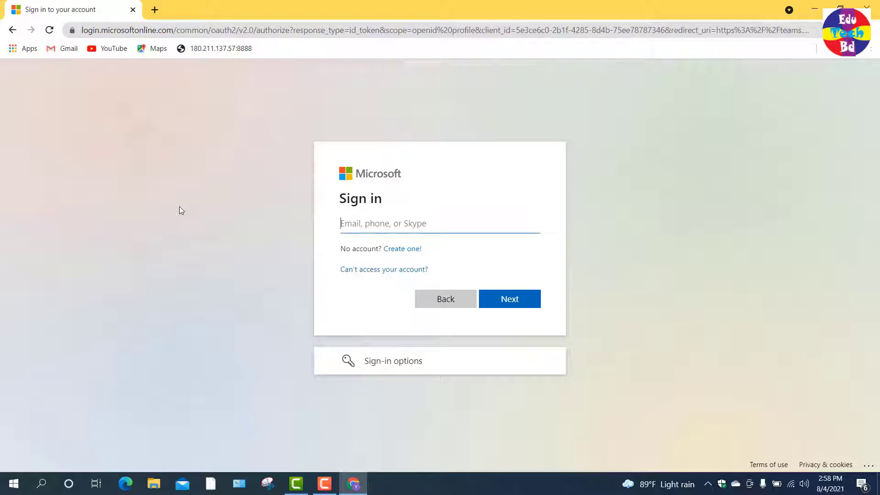
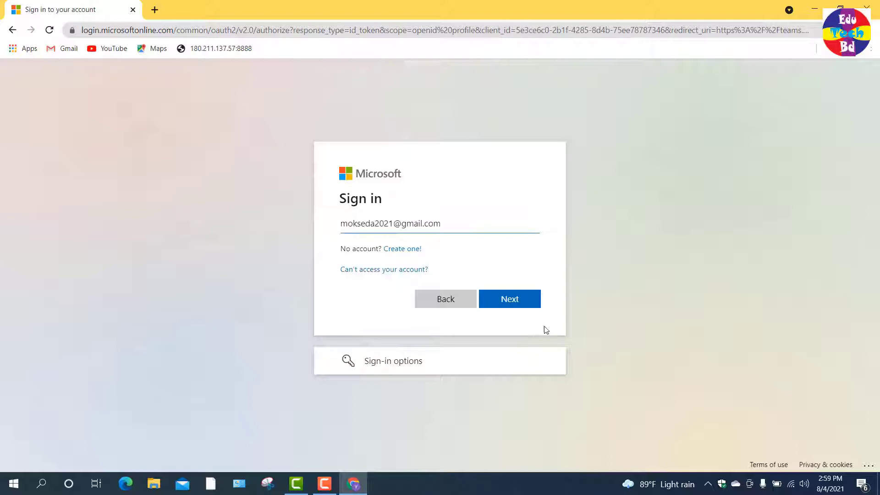
# Step: Sign in with the account e-mail and password, choosing Yes to stay signed in
pyautogui.click(510, 305)
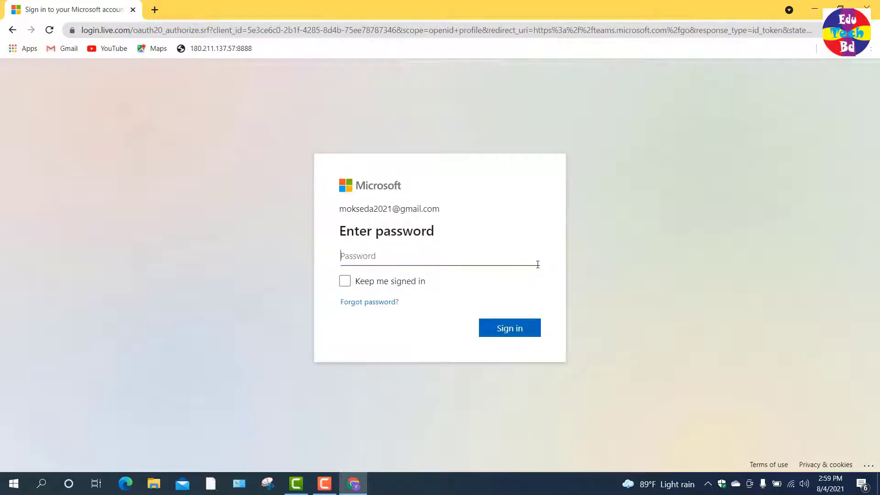
pyautogui.hotkey('ctrl', 'v')
pyautogui.click(509, 333)
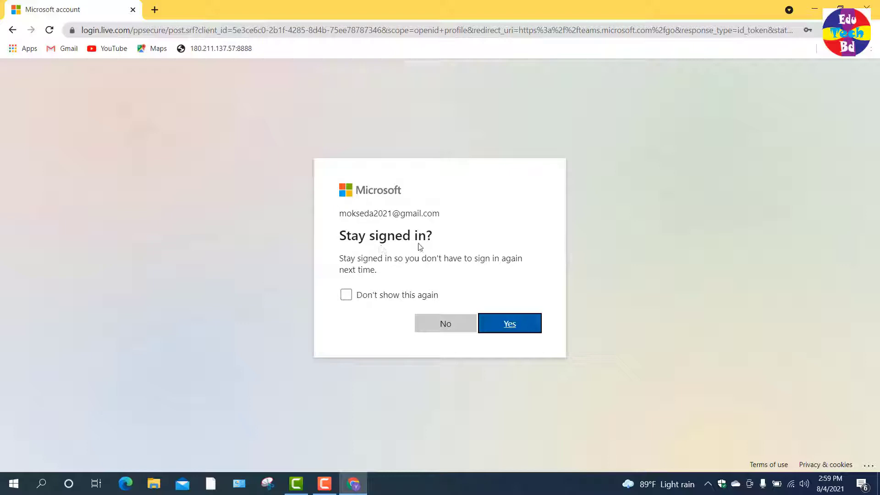
pyautogui.click(510, 323)
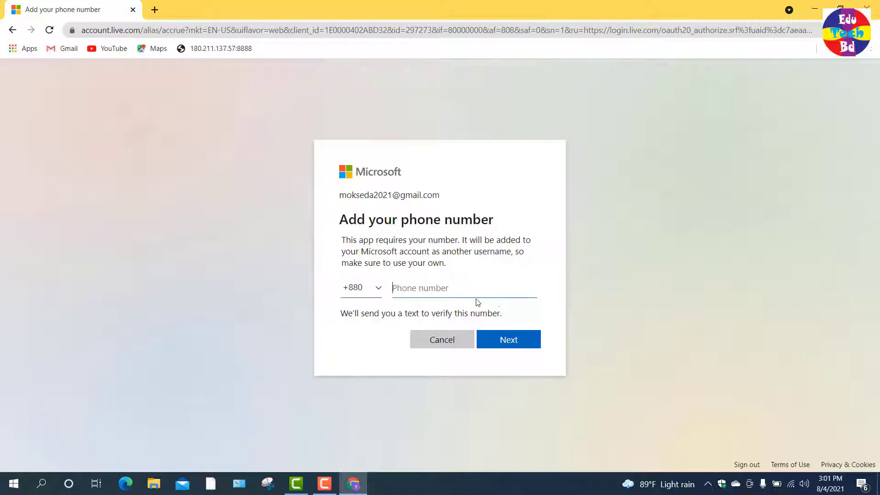
# Step: Verify the account by entering the phone number and the texted verification code
pyautogui.hotkey('ctrl', 'v')
pyautogui.click(493, 340)
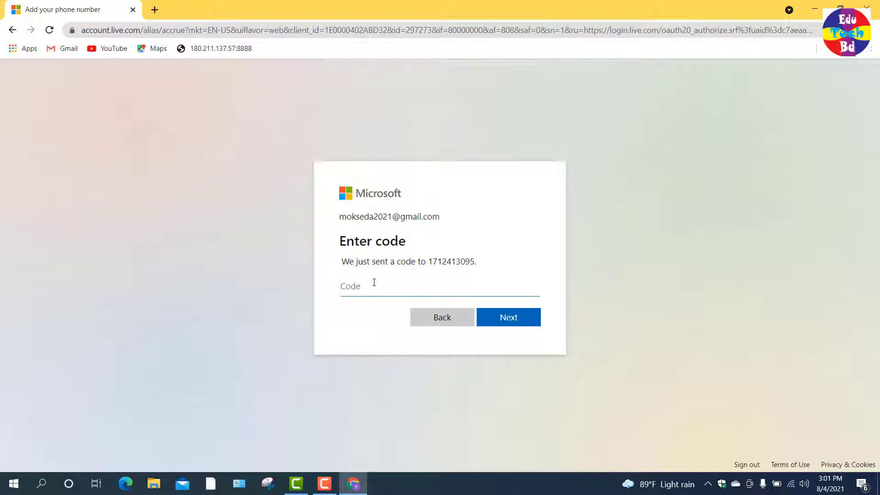
pyautogui.click(509, 322)
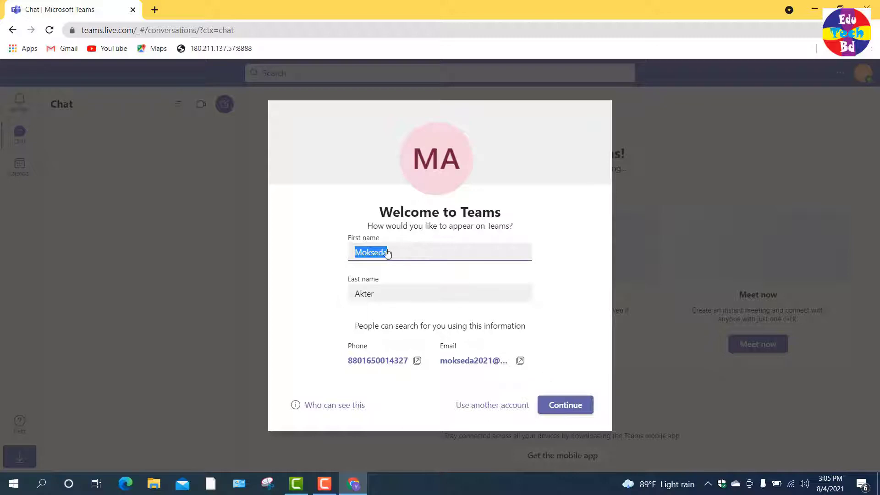
# Step: Accept the prefilled display name in Welcome to Teams and go to the Calendar
pyautogui.click(567, 406)
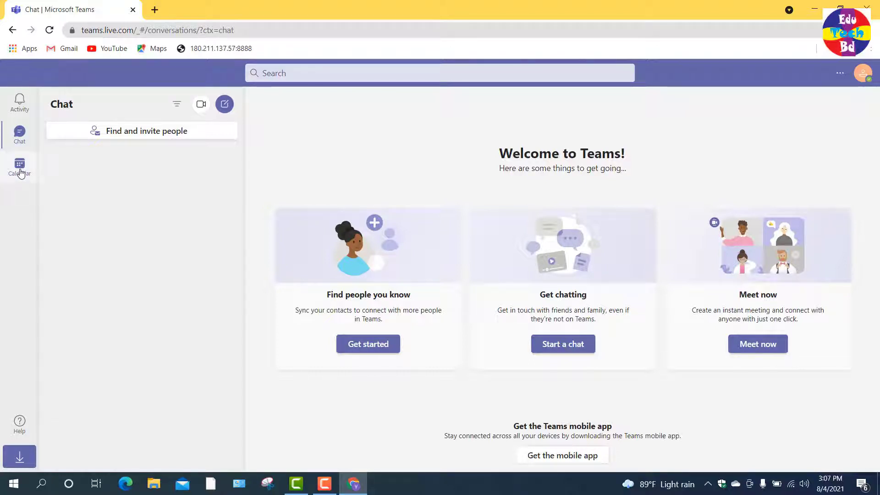
pyautogui.click(20, 171)
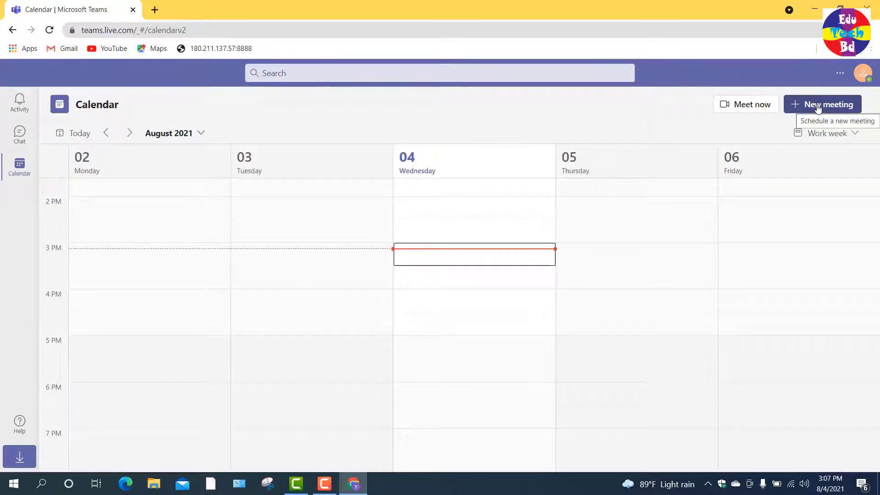
# Step: Start a New meeting from the August 2021 work week Calendar
pyautogui.click(819, 105)
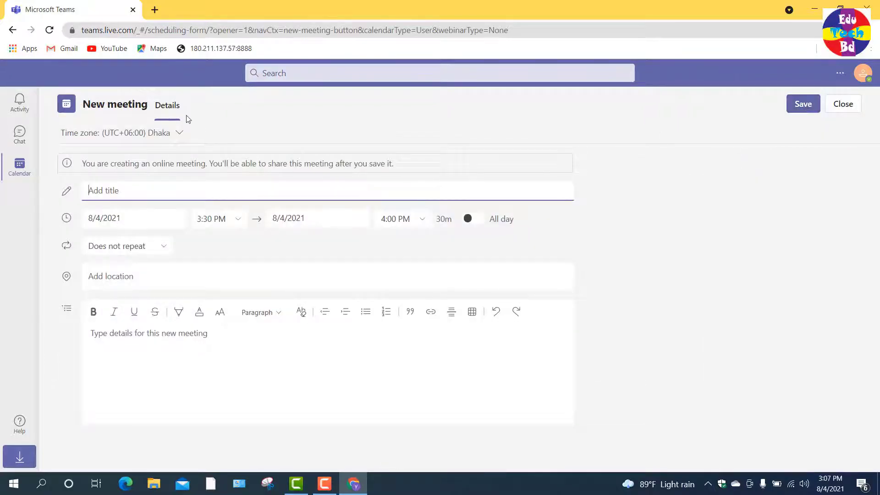
# Step: Title the meeting 'Online Class', make it All day, and set it to repeat Daily
pyautogui.click(98, 187)
pyautogui.write('Onli')
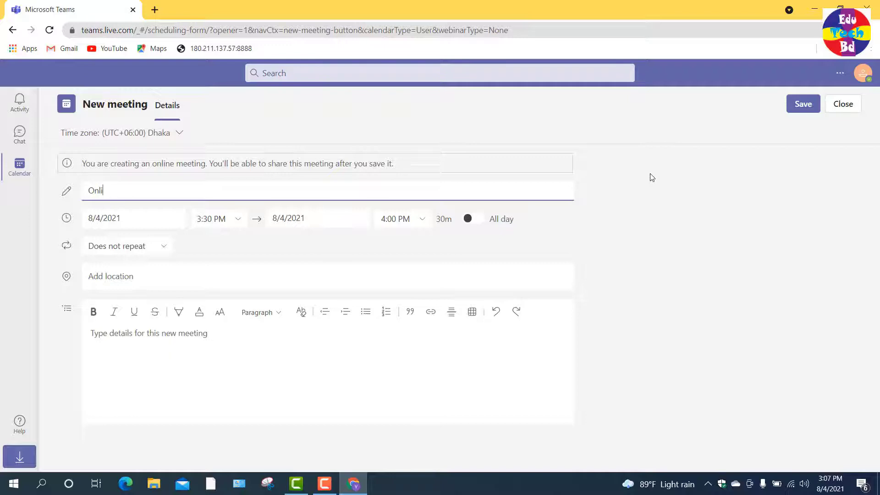
pyautogui.write('ne Class')
pyautogui.click(484, 221)
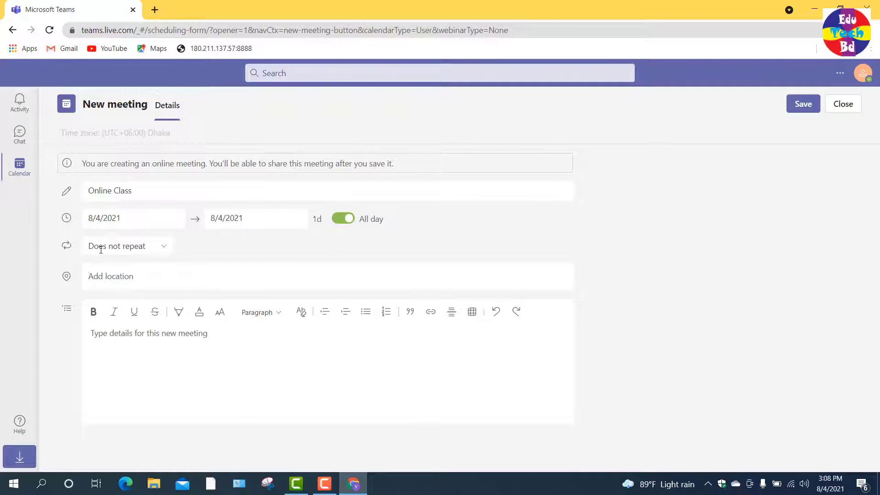
pyautogui.click(164, 249)
pyautogui.click(165, 250)
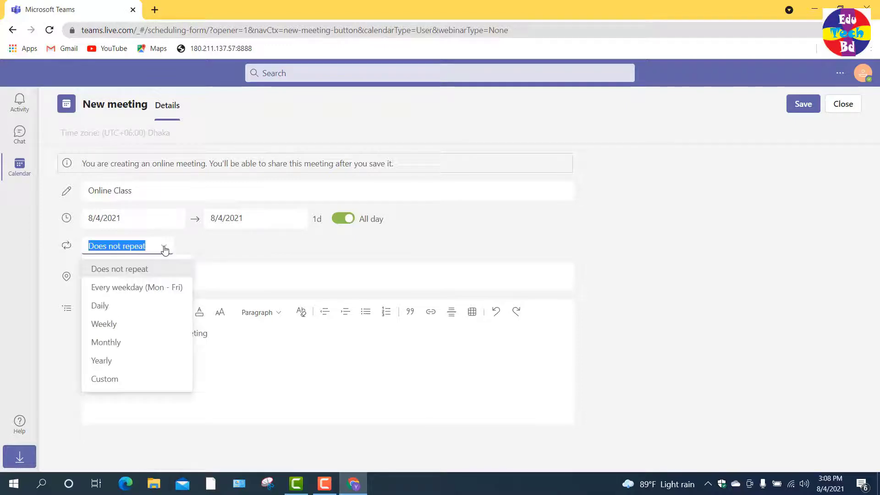
pyautogui.click(111, 308)
pyautogui.click(139, 277)
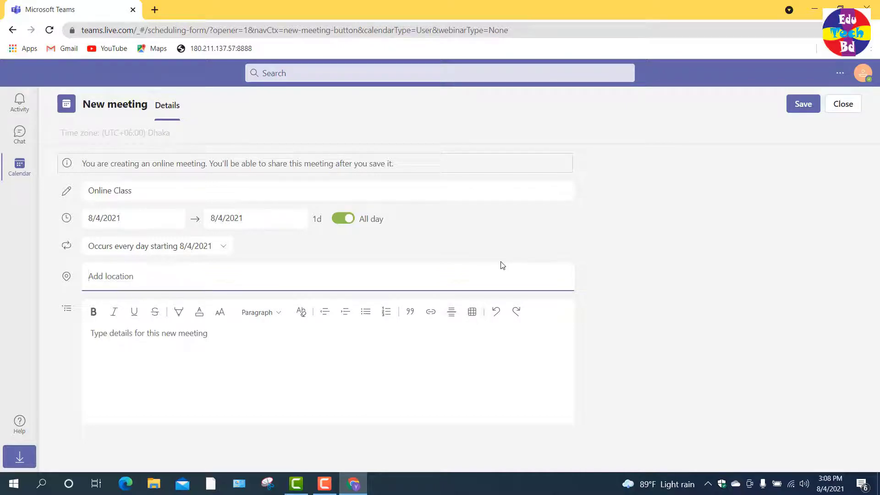
# Step: Set the meeting location to Dinajpur and save the Online Class meeting
pyautogui.write('Dinajpur')
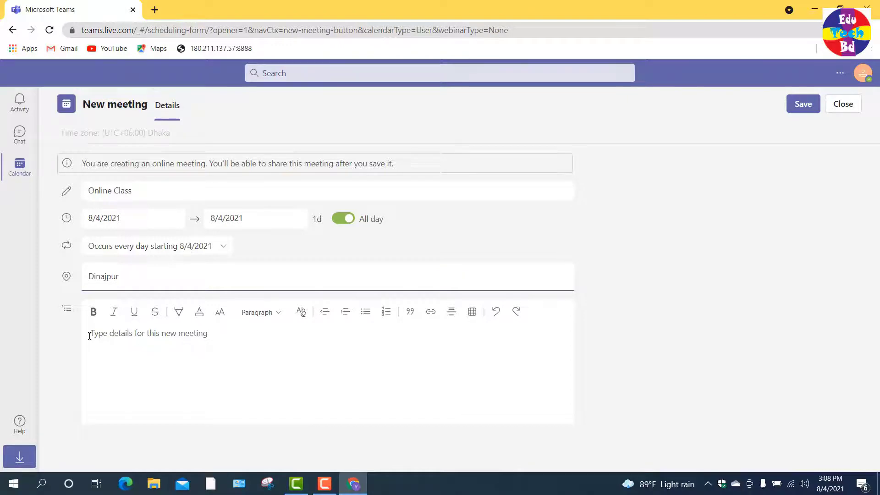
pyautogui.press('Return')
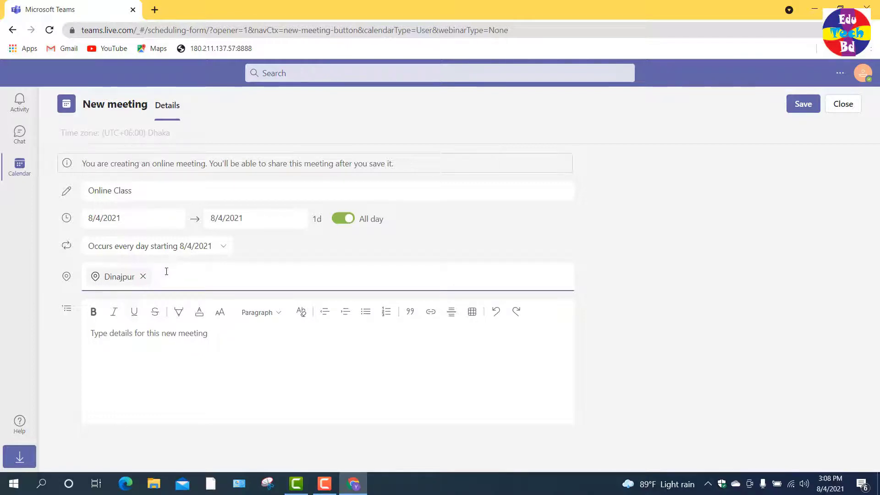
pyautogui.click(128, 359)
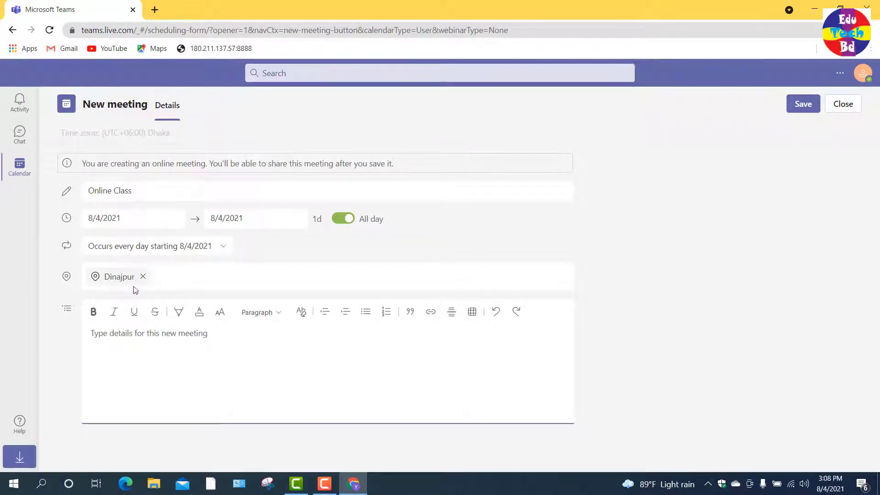
pyautogui.click(804, 105)
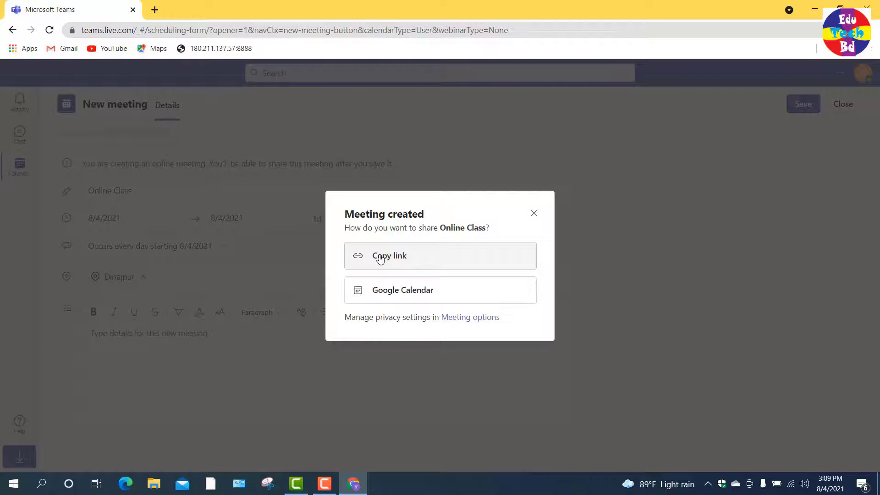
# Step: Copy the Online Class join link from the Meeting created dialog
pyautogui.click(380, 259)
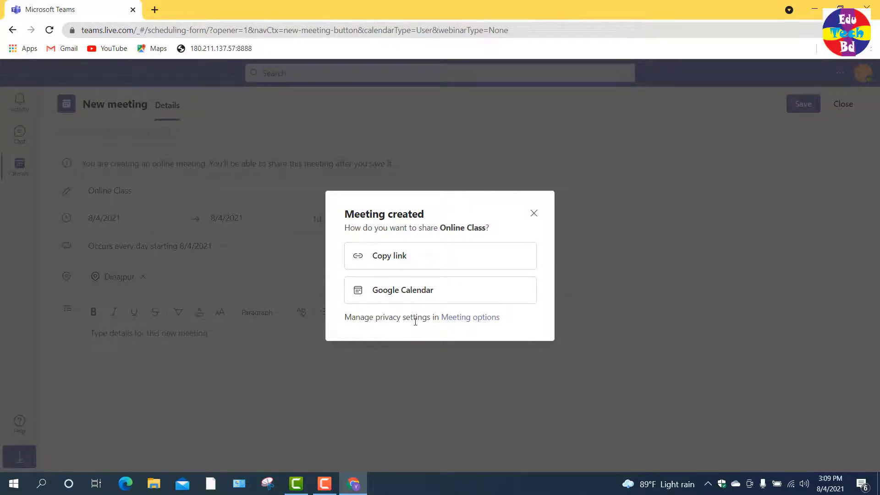
# Step: Check the lobby bypass setting in Meeting options without changing it, then open a new Chrome tab
pyautogui.click(469, 322)
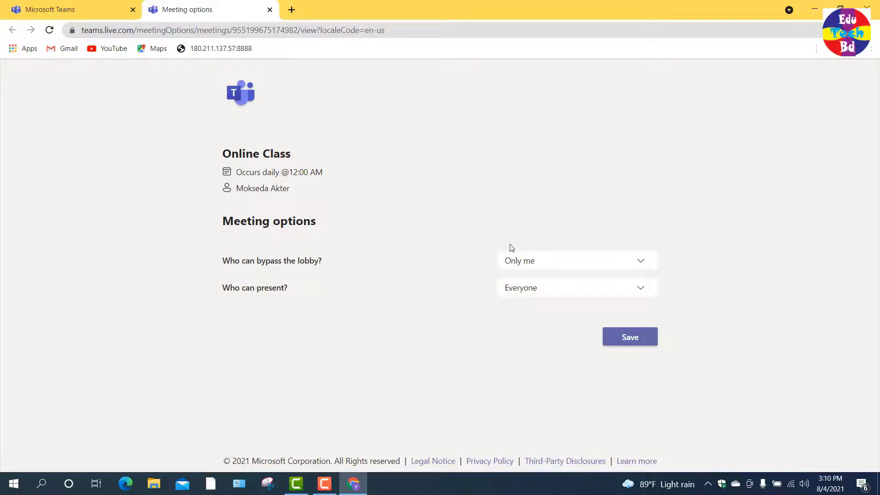
pyautogui.click(642, 265)
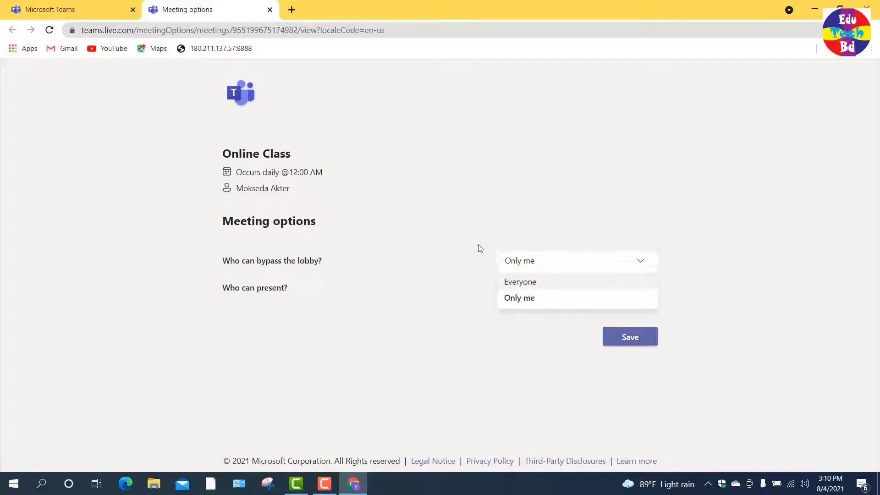
pyautogui.click(504, 224)
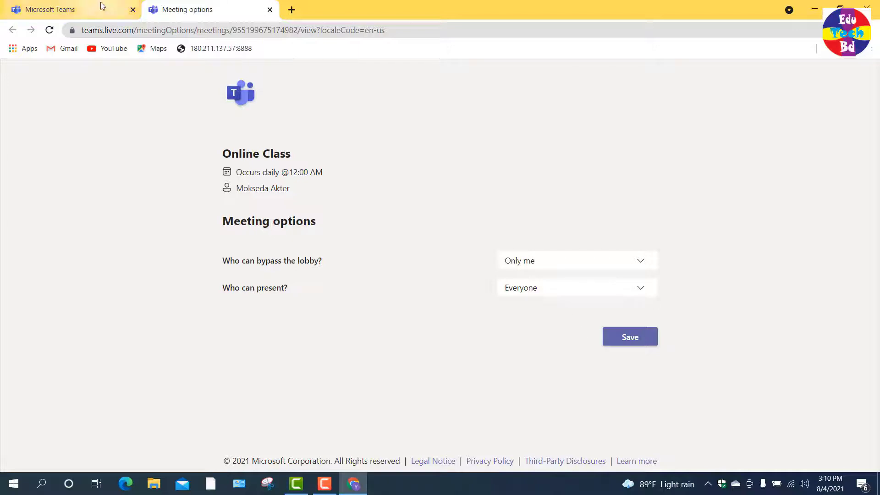
pyautogui.click(90, 11)
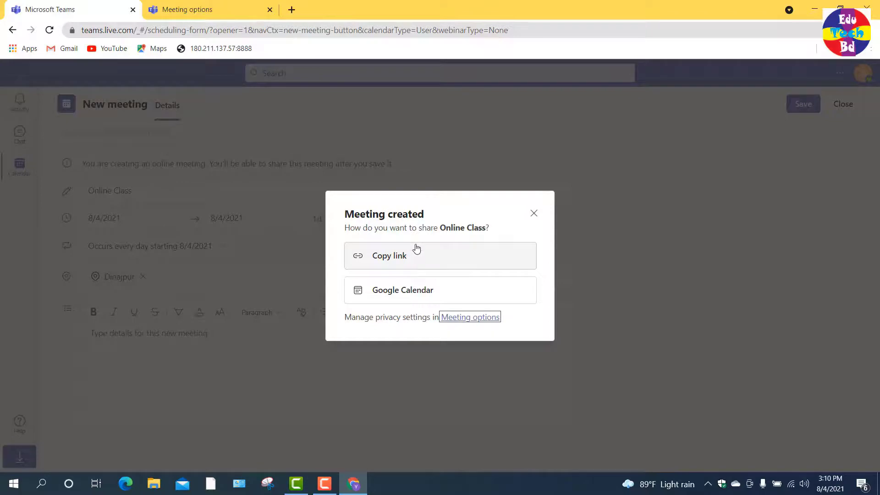
pyautogui.click(292, 10)
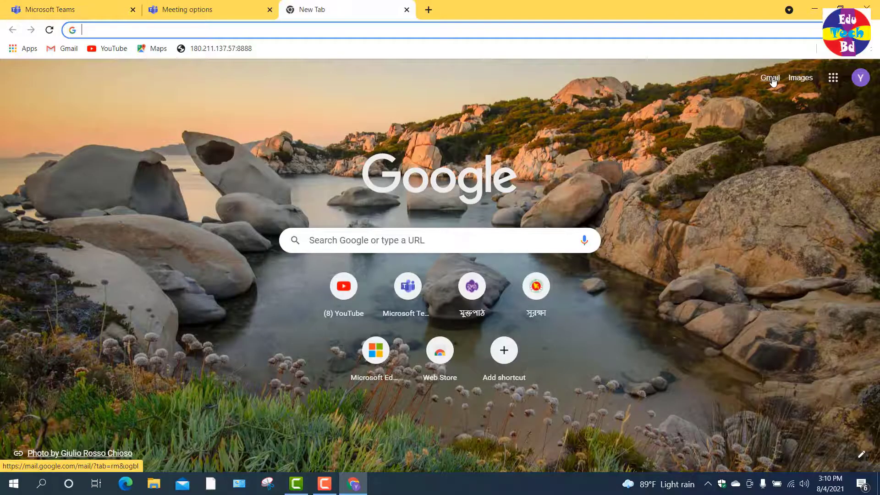
# Step: Send a Gmail message to the participant with subject 'Teams' and the pasted meeting link
pyautogui.click(772, 78)
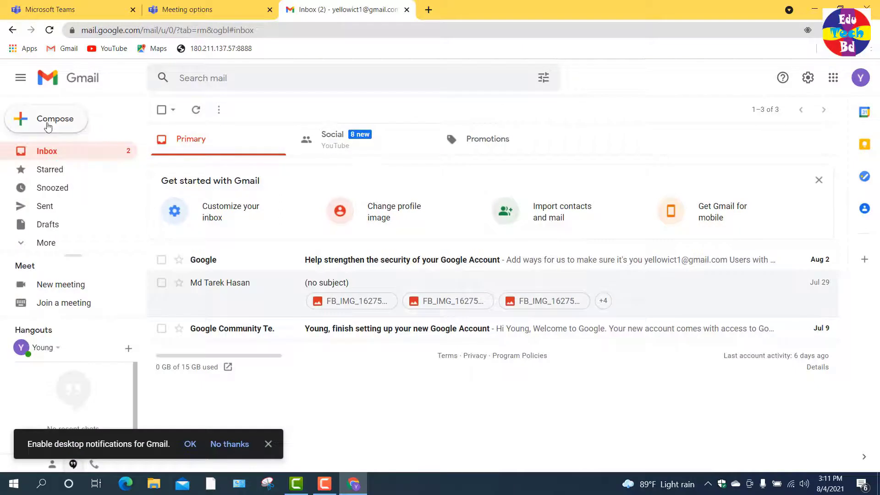
pyautogui.press('c')
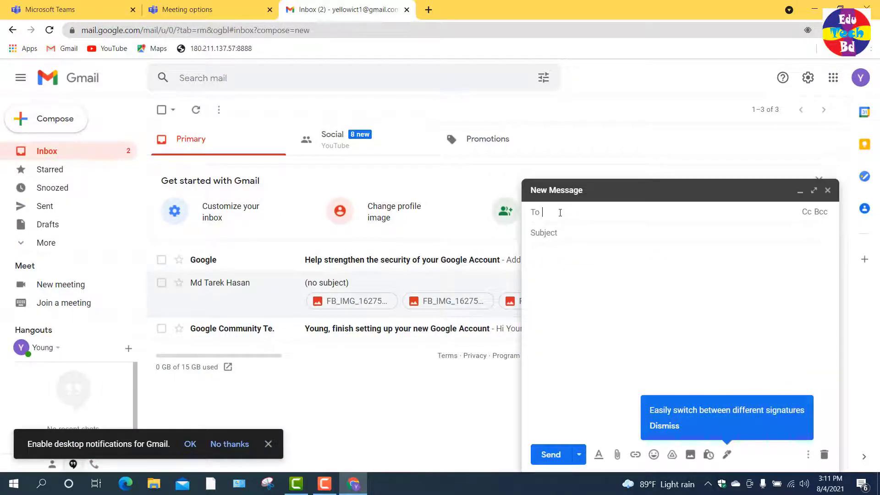
pyautogui.hotkey('ctrl', 'v')
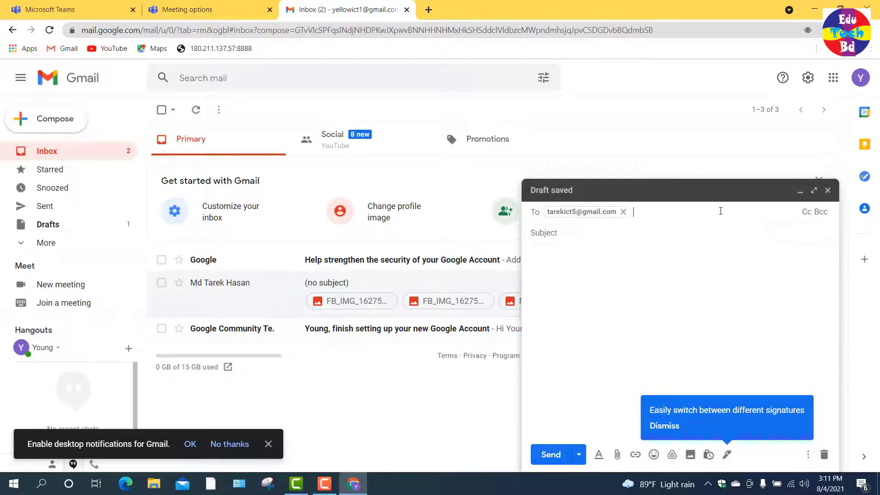
pyautogui.click(584, 233)
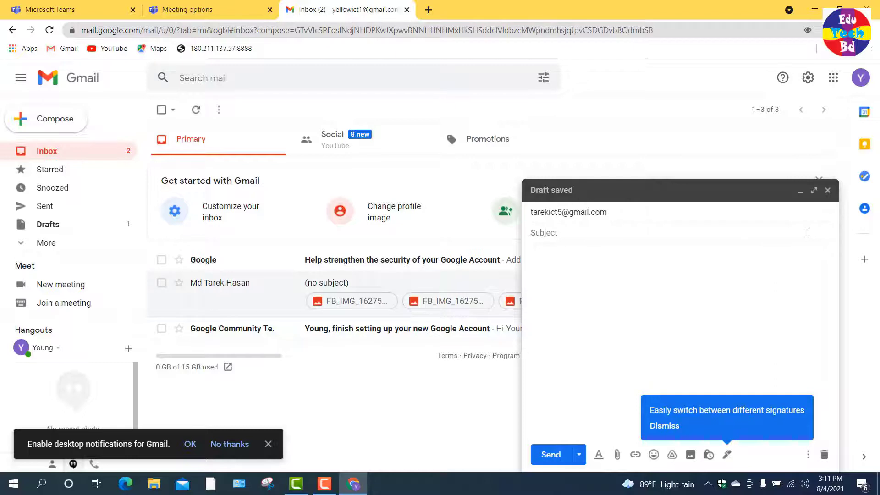
pyautogui.write('Teams')
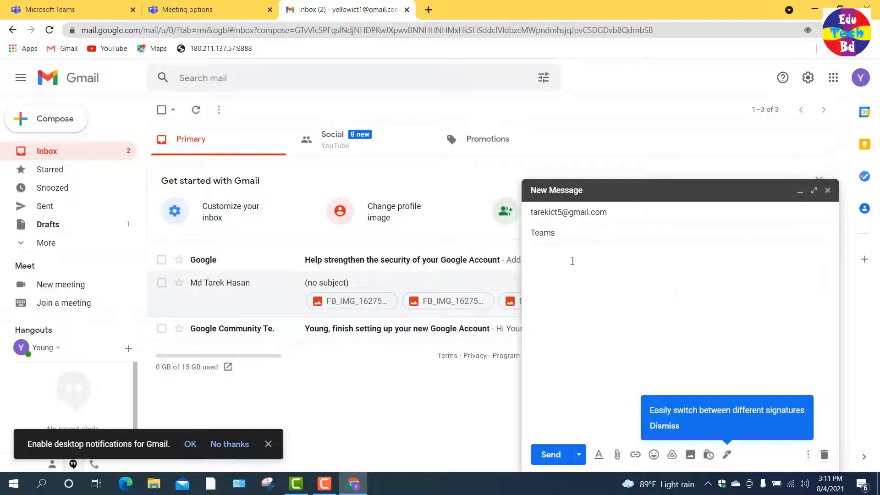
pyautogui.click(572, 262)
pyautogui.hotkey('ctrl', 'v')
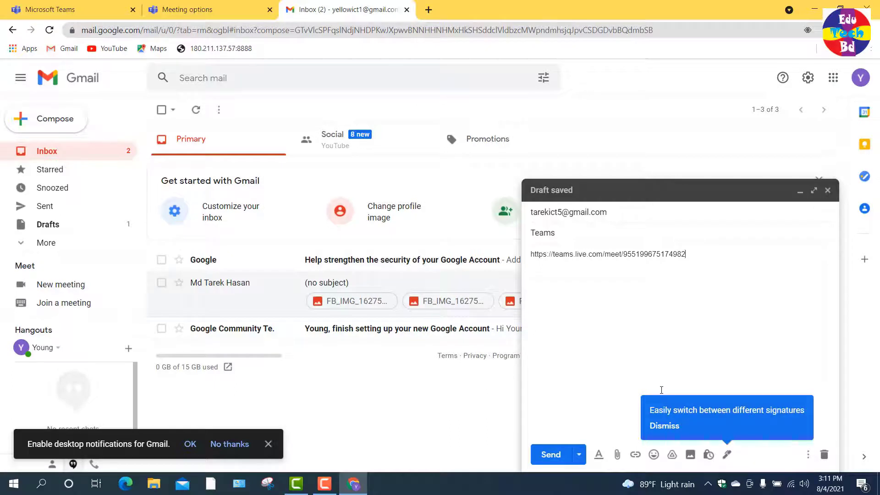
pyautogui.click(661, 424)
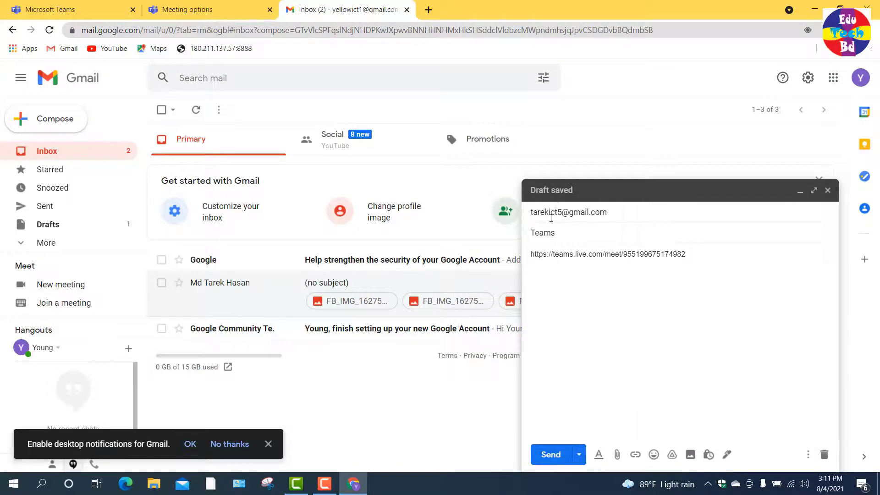
pyautogui.click(553, 455)
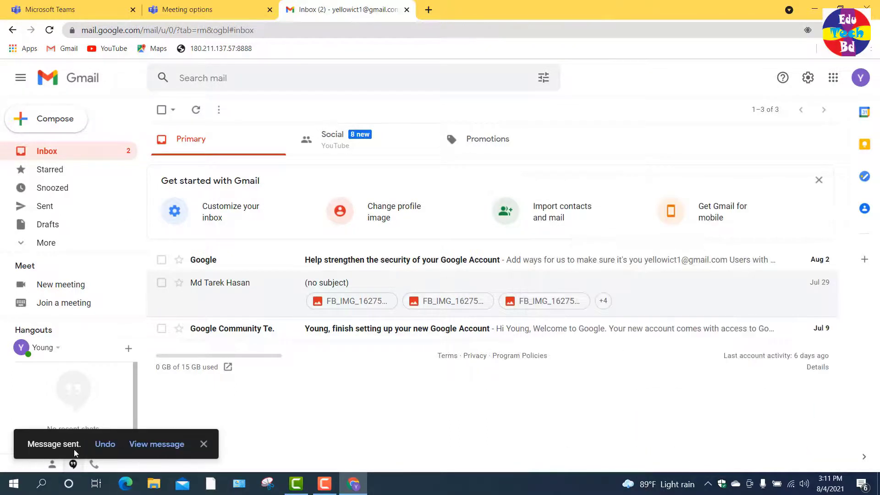
# Step: Back in Teams, dismiss the Meeting created prompt and open Wednesday's Online Class event details
pyautogui.click(82, 9)
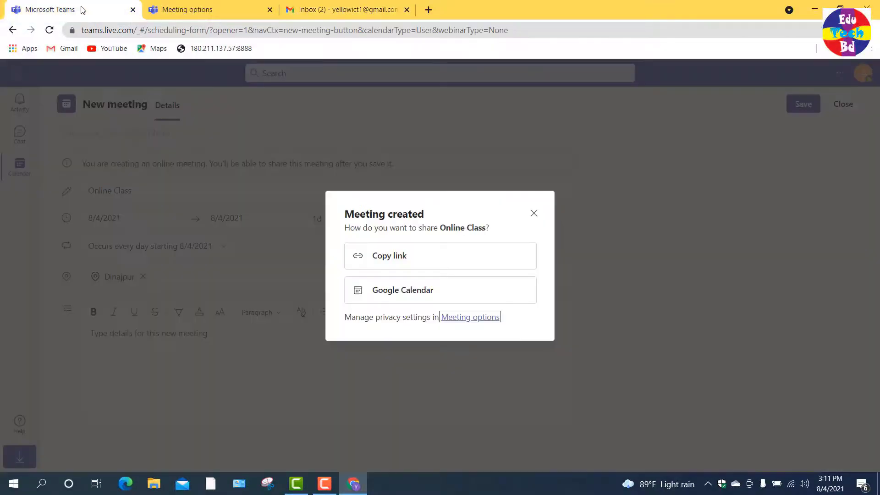
pyautogui.click(535, 215)
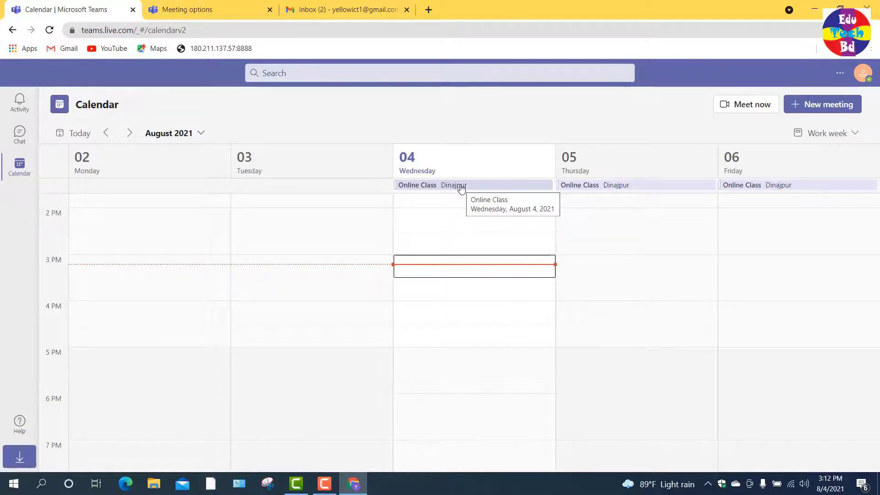
pyautogui.click(461, 187)
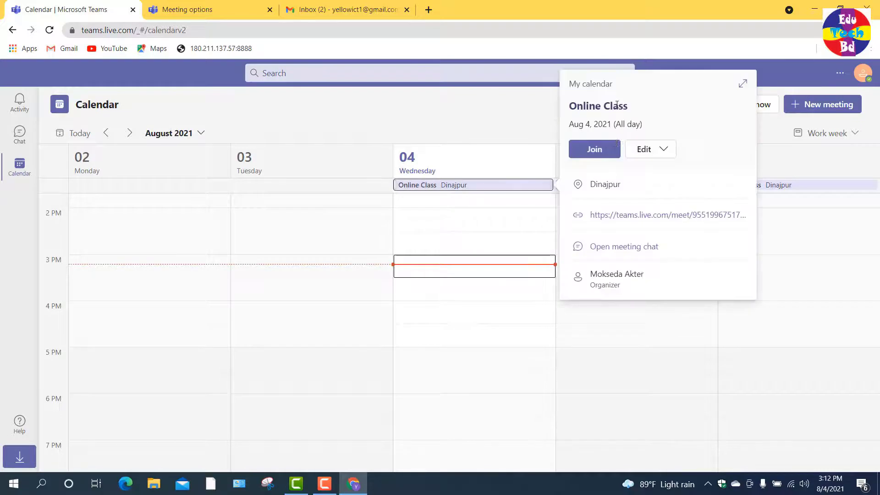
# Step: Start joining Online Class, allow mic and camera access, and toggle camera and microphone off and on
pyautogui.click(594, 151)
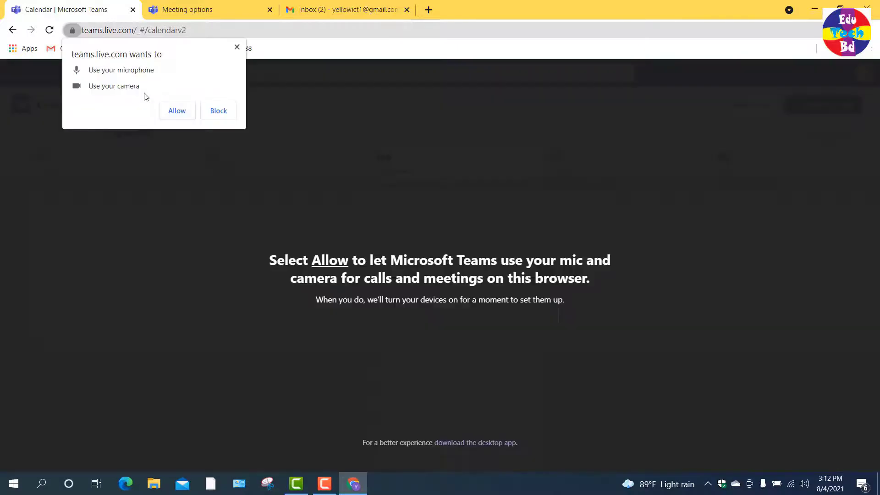
pyautogui.click(177, 111)
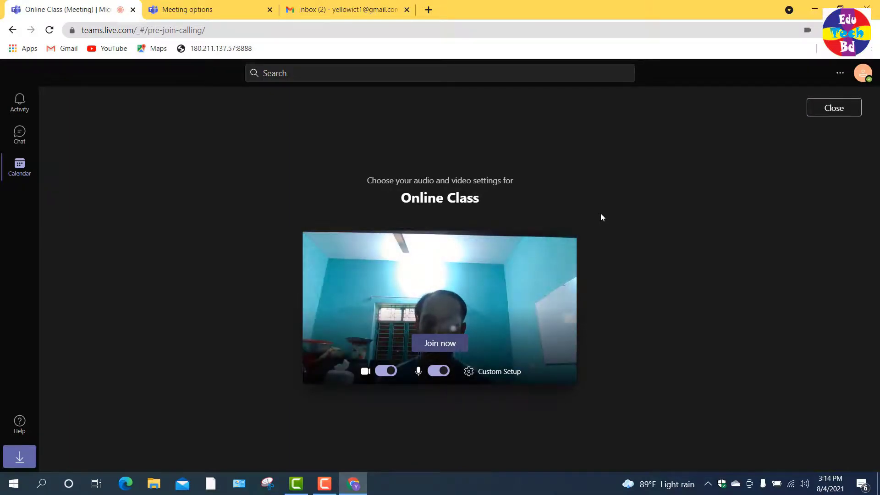
pyautogui.click(381, 371)
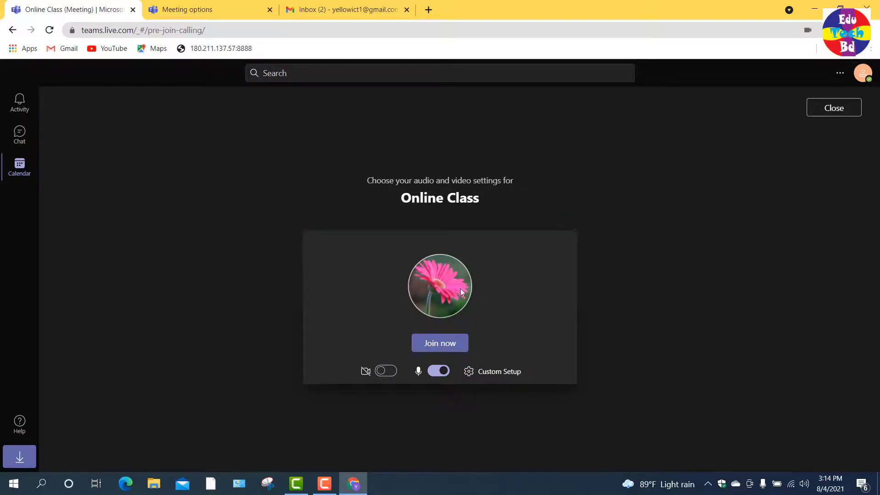
pyautogui.click(394, 373)
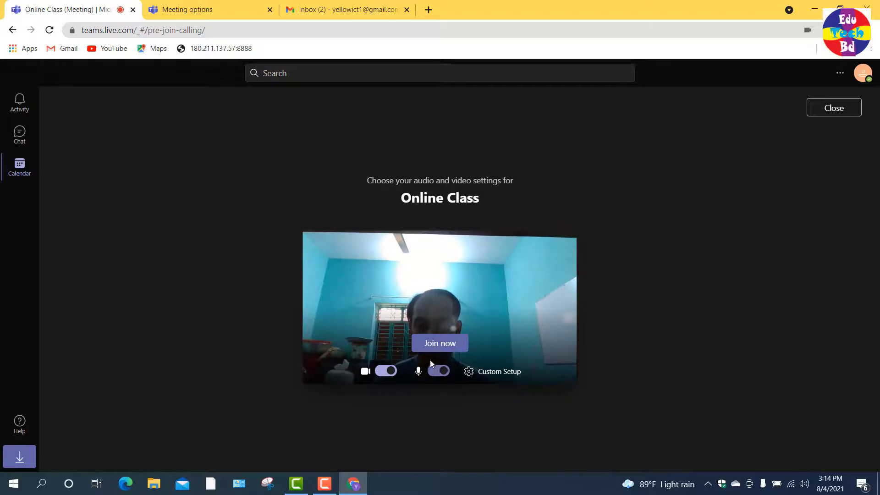
pyautogui.click(432, 373)
pyautogui.click(445, 373)
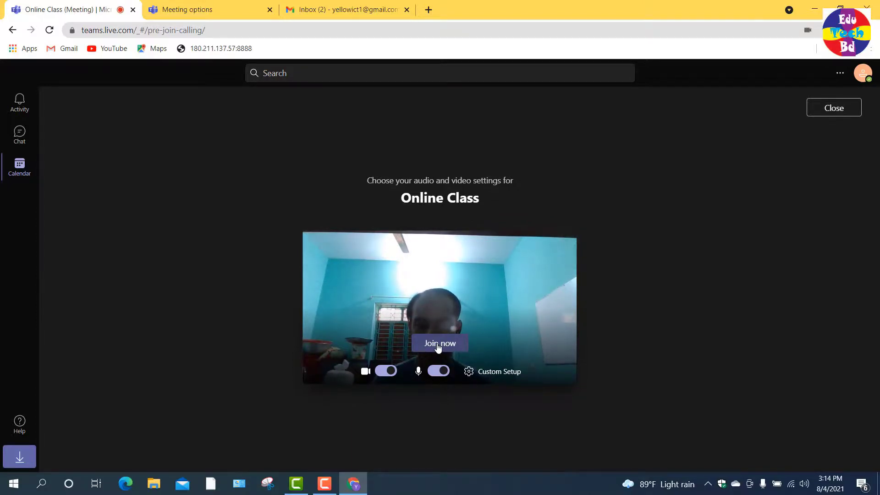
# Step: Enter the Online Class meeting with camera and microphone switched on
pyautogui.click(438, 345)
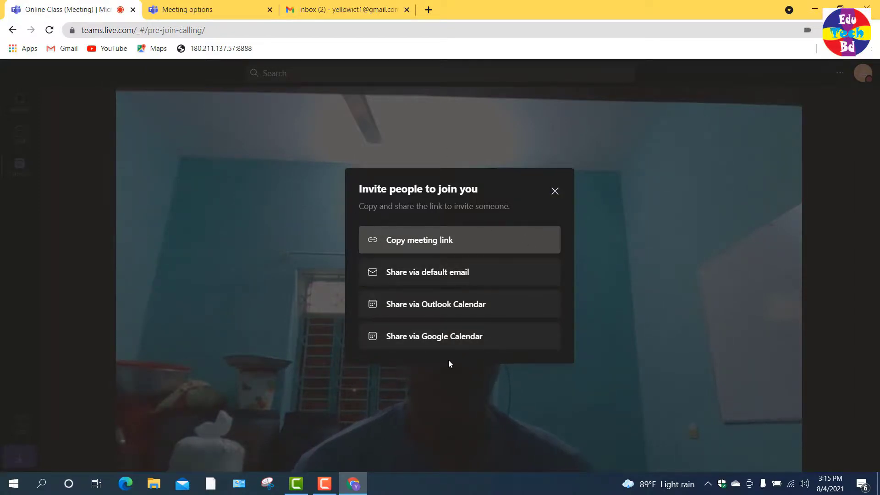
# Step: Close the Invite people dialog and switch your camera off in the call
pyautogui.click(555, 192)
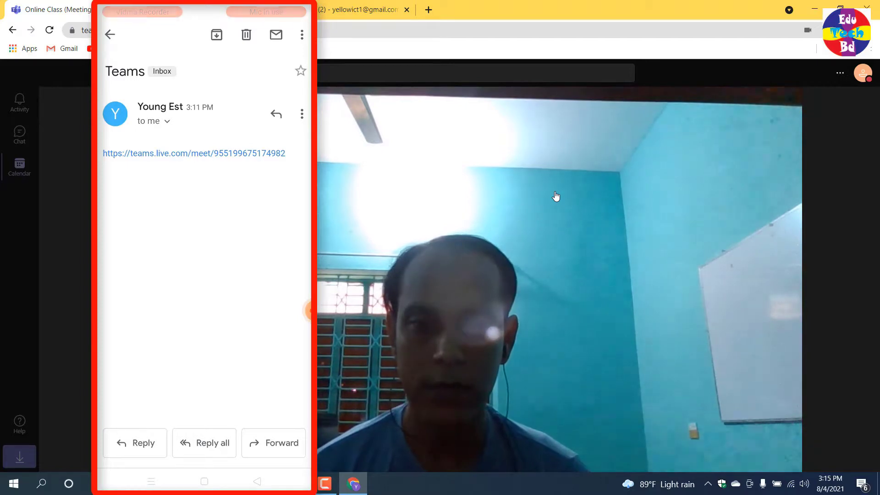
pyautogui.moveTo(540, 205)
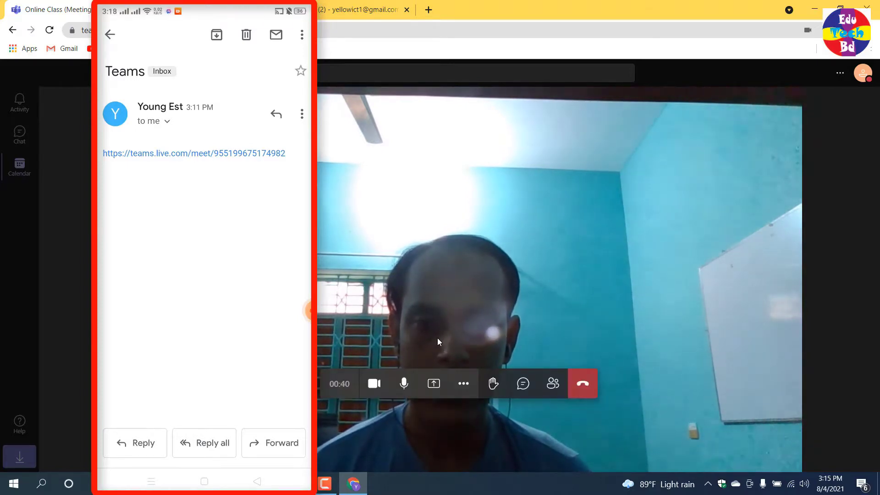
pyautogui.click(374, 385)
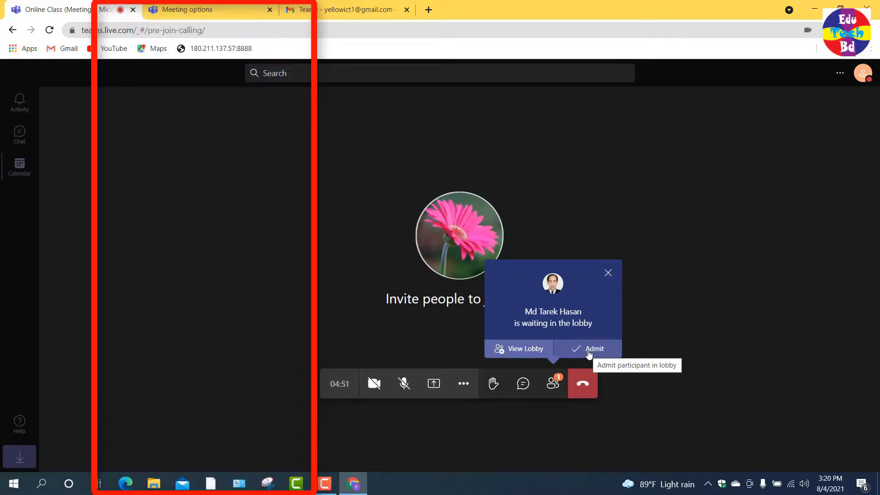
# Step: Admit the lobby participant and check the People pane twice, confirming two attendees present
pyautogui.click(589, 352)
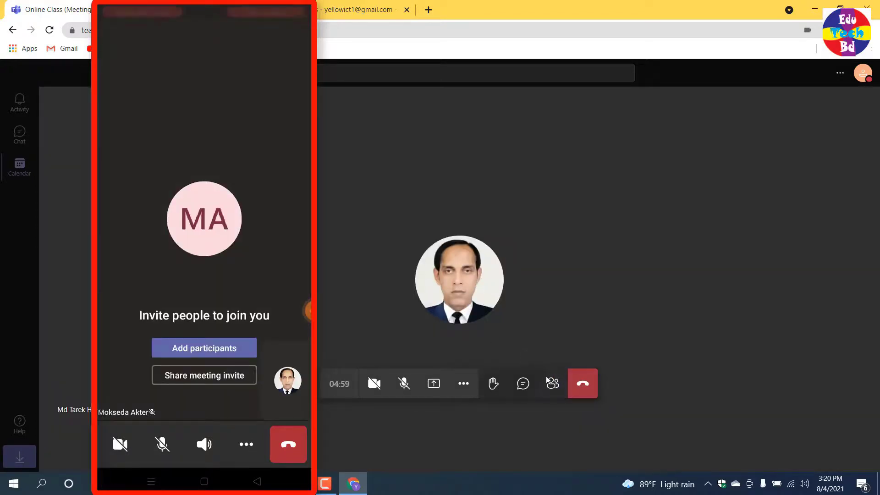
pyautogui.click(553, 385)
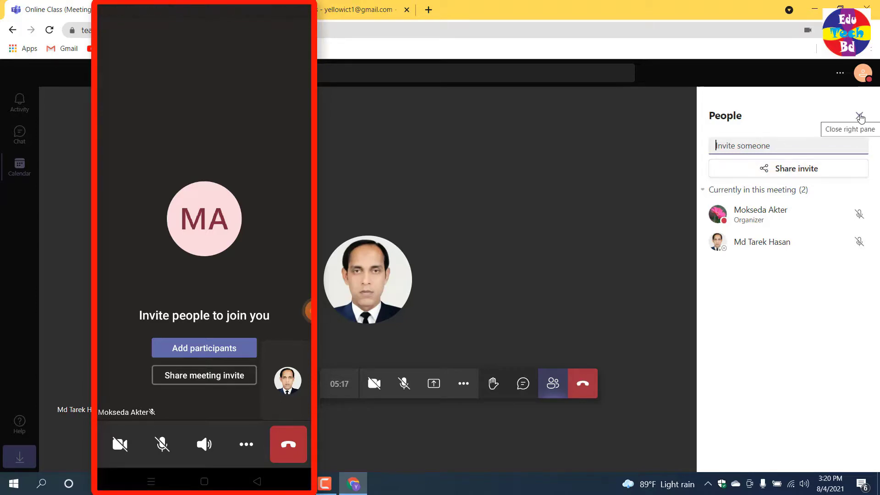
pyautogui.click(860, 116)
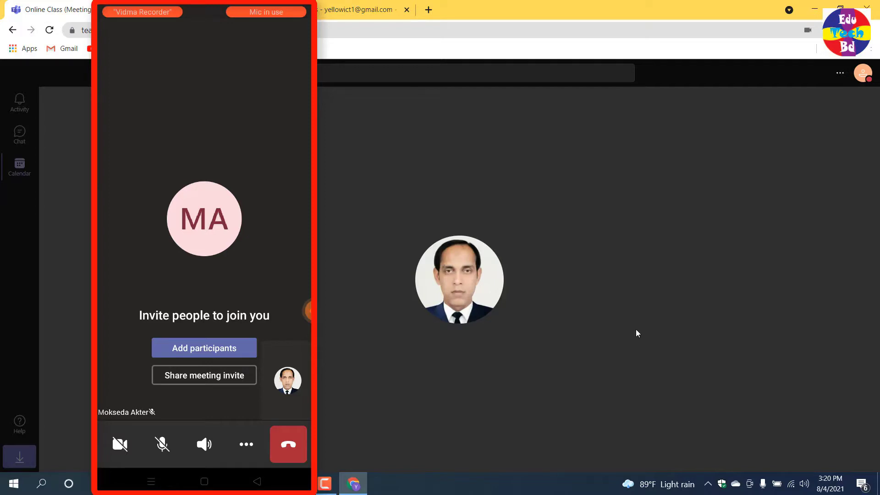
pyautogui.click(554, 384)
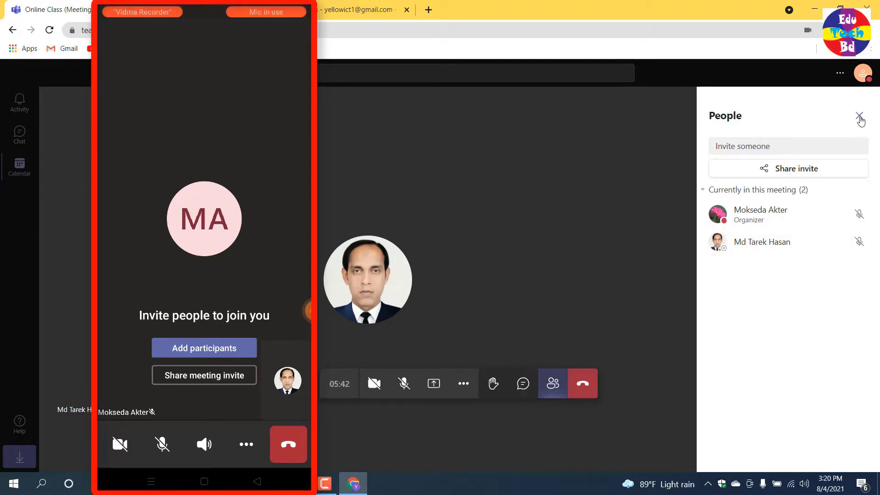
pyautogui.click(859, 115)
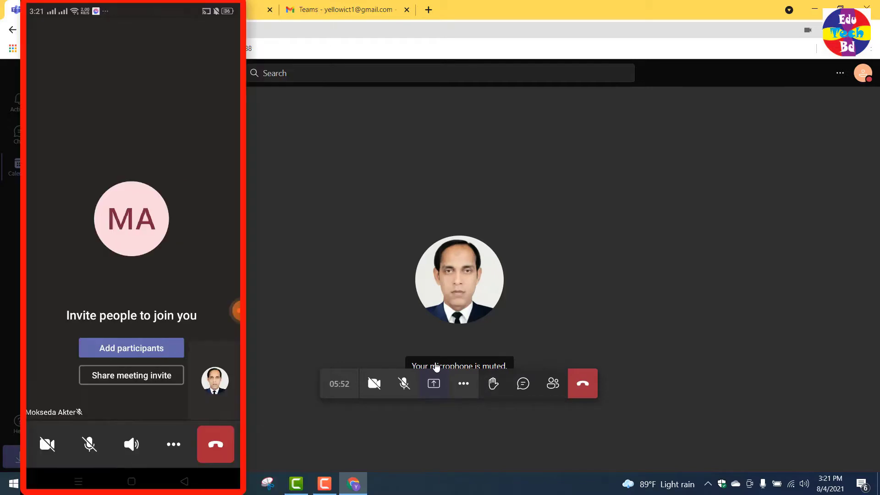
# Step: Browse the Entire Screen, Window and Chrome Tab share options without sharing, then bring up More actions
pyautogui.click(433, 384)
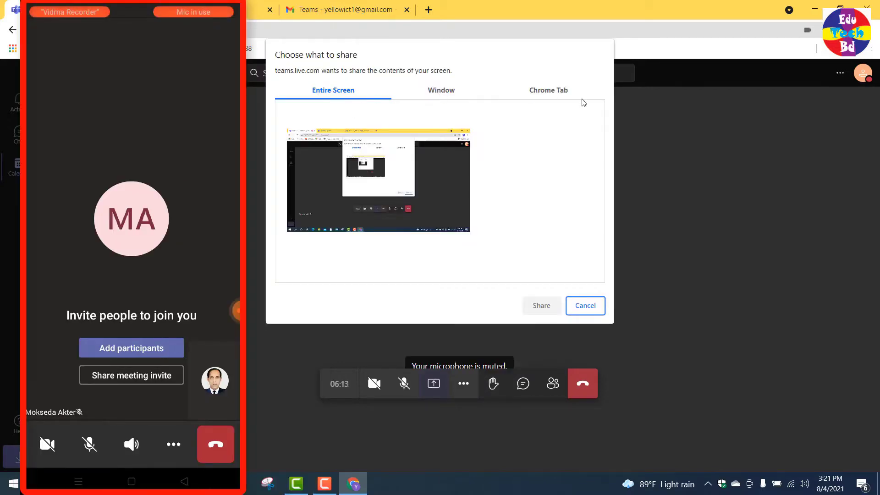
pyautogui.click(454, 90)
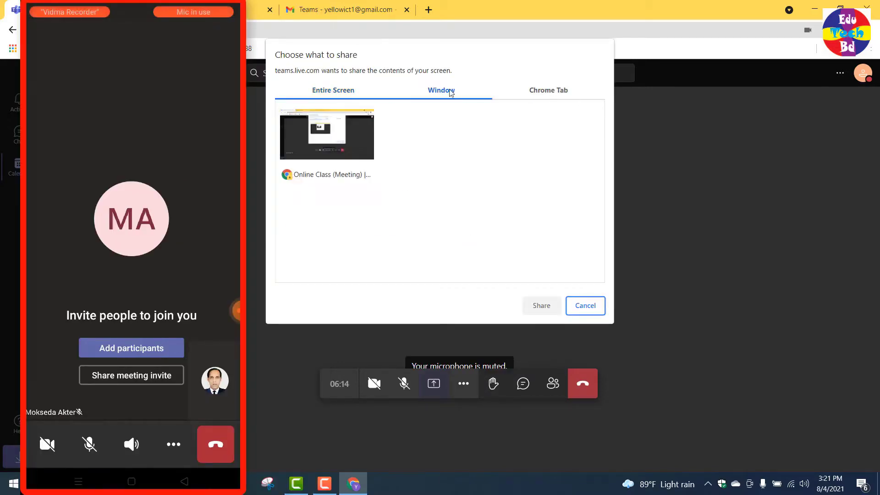
pyautogui.click(557, 92)
pyautogui.click(334, 111)
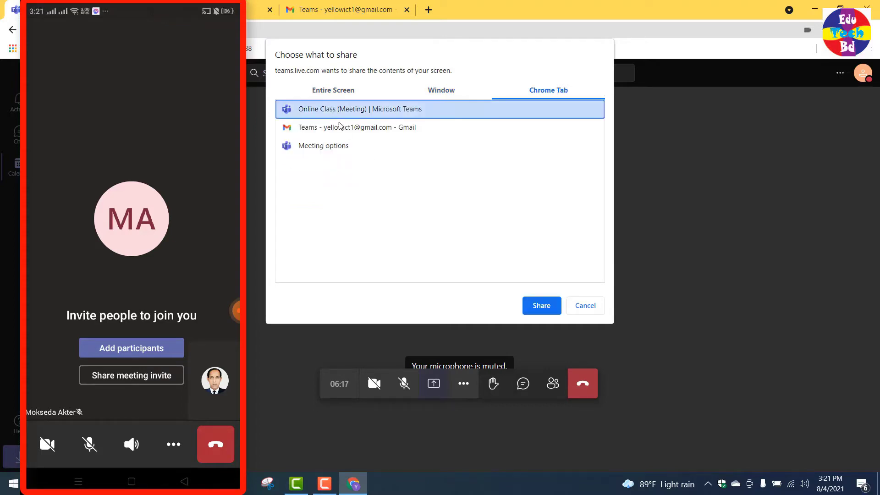
pyautogui.click(341, 91)
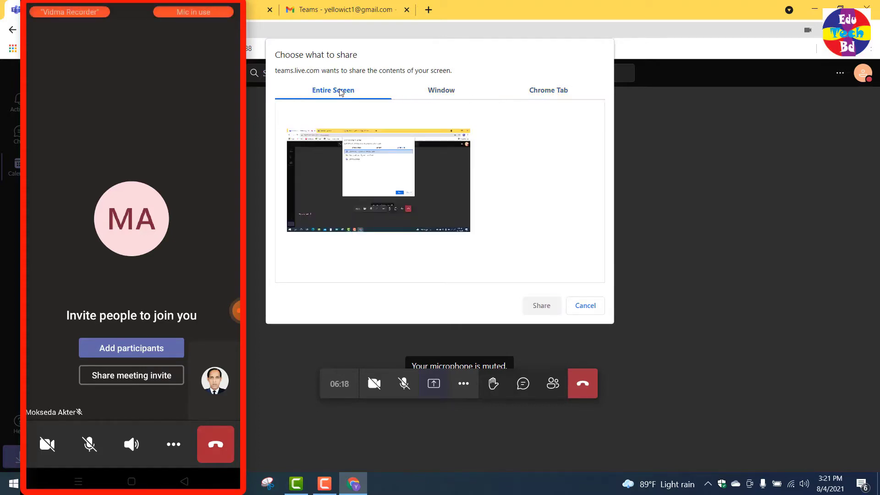
pyautogui.click(409, 194)
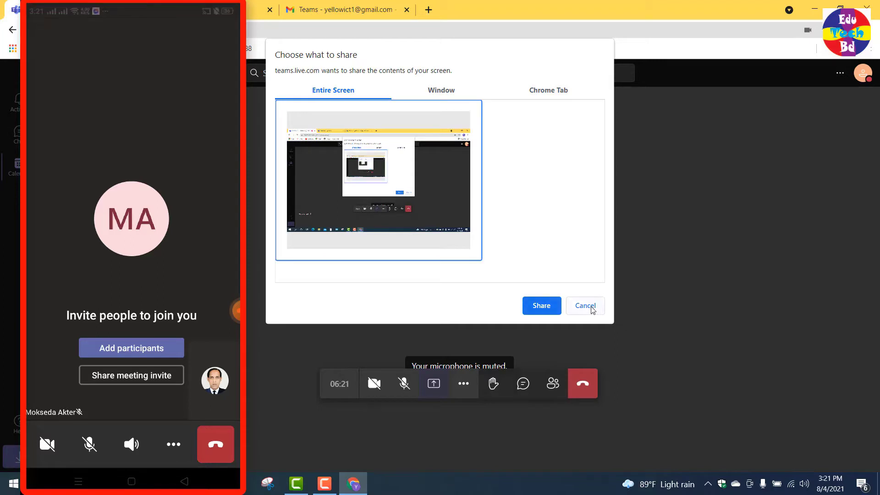
pyautogui.click(465, 386)
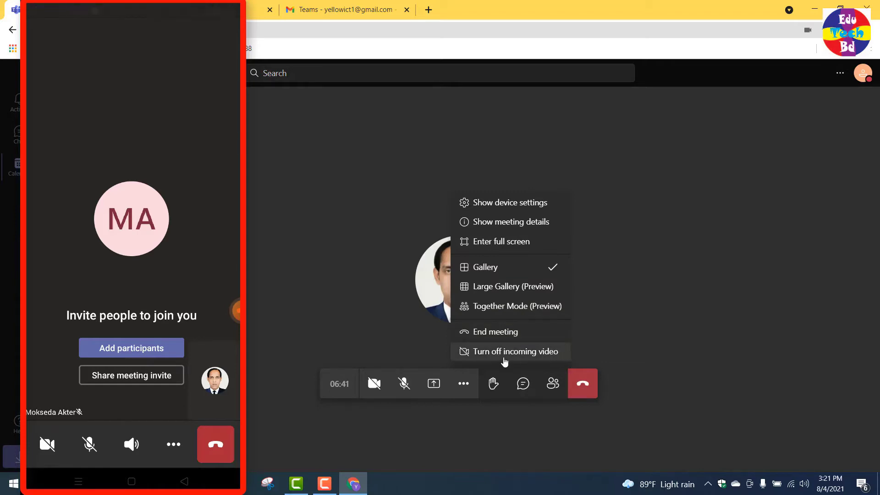
# Step: Send 'test' in the meeting chat, then open and close the People pane
pyautogui.click(321, 202)
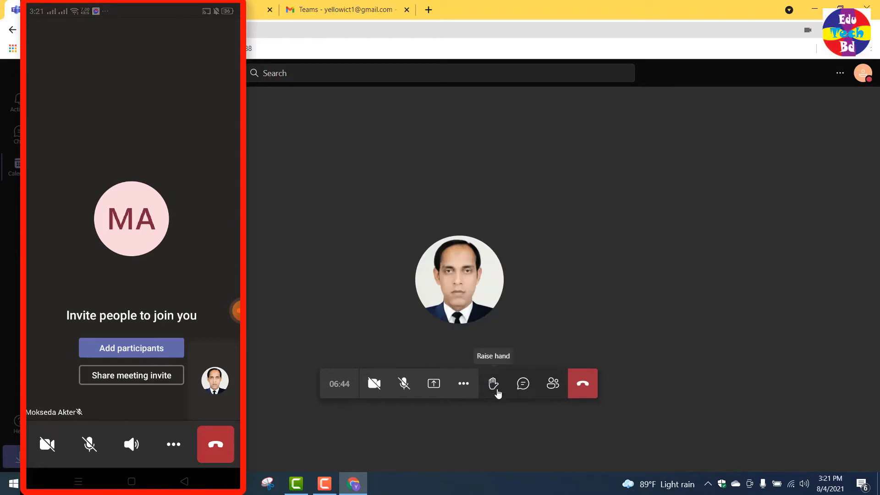
pyautogui.click(523, 385)
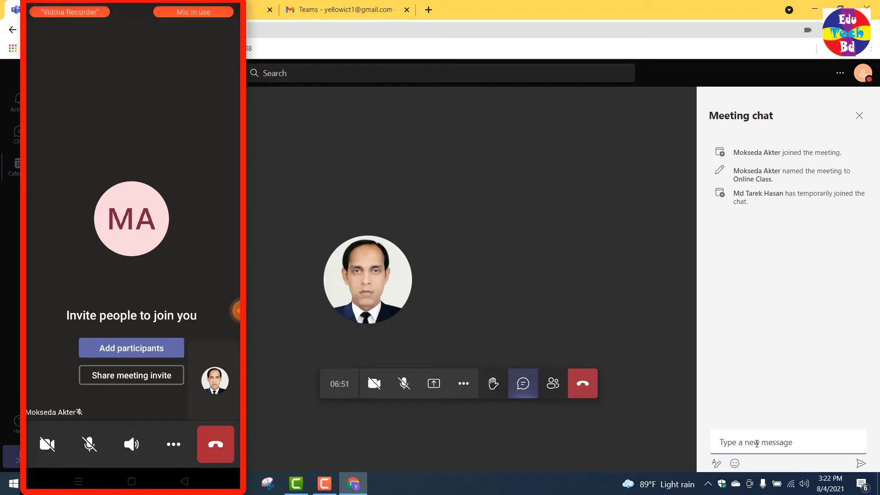
pyautogui.write('test')
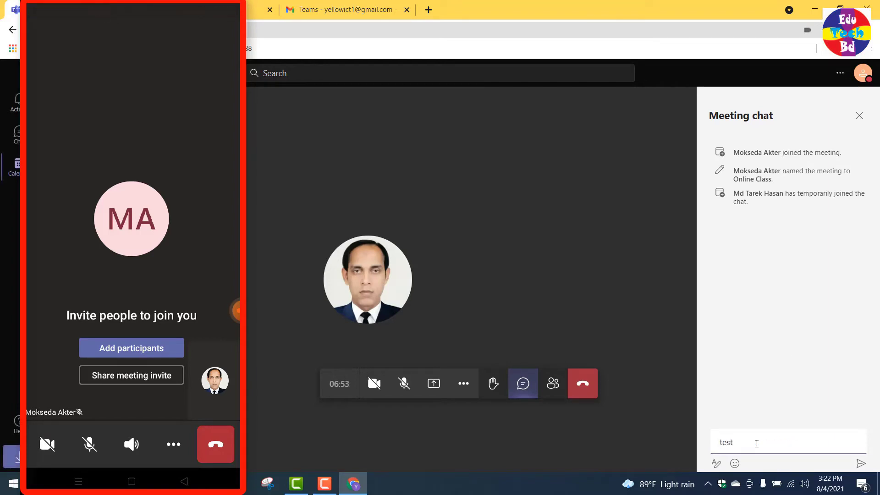
pyautogui.click(856, 465)
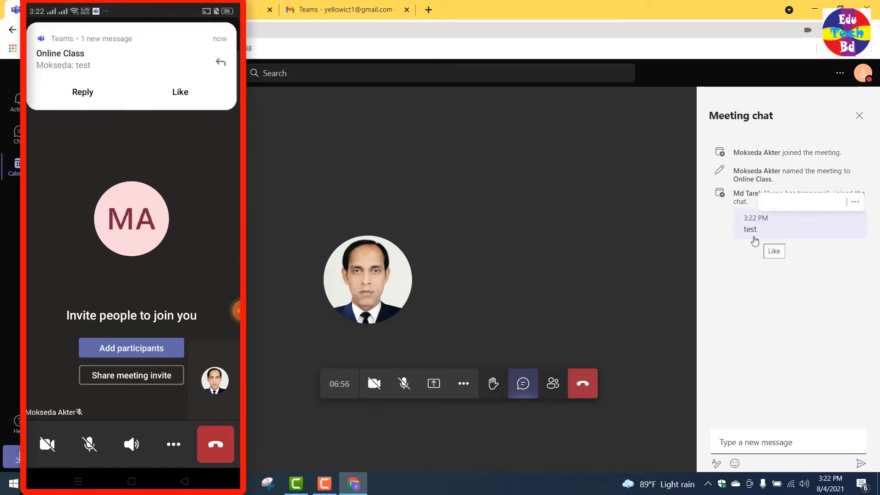
pyautogui.click(553, 386)
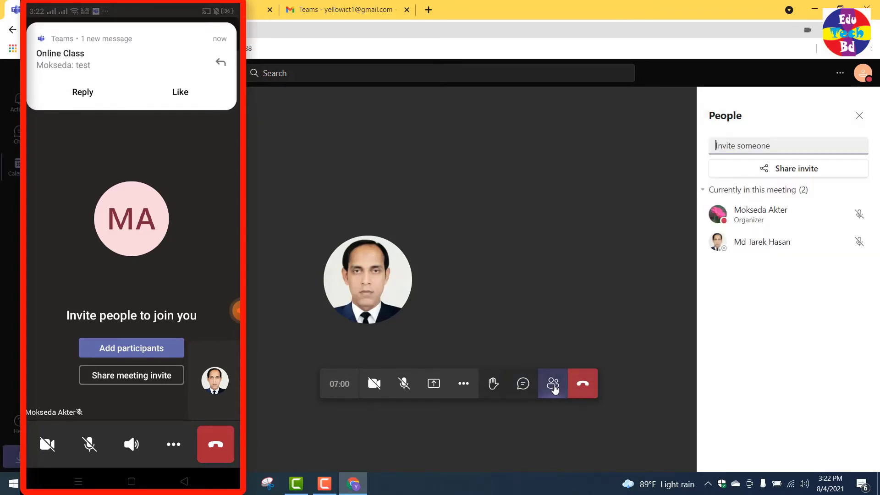
pyautogui.click(860, 116)
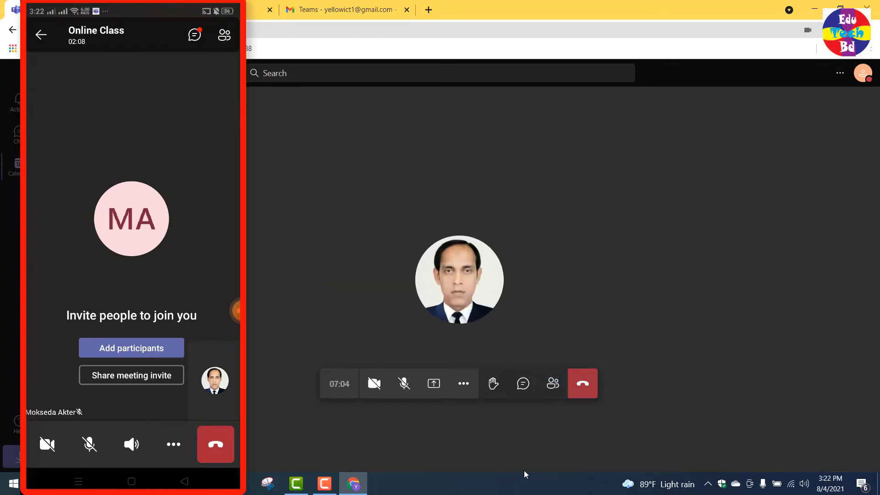